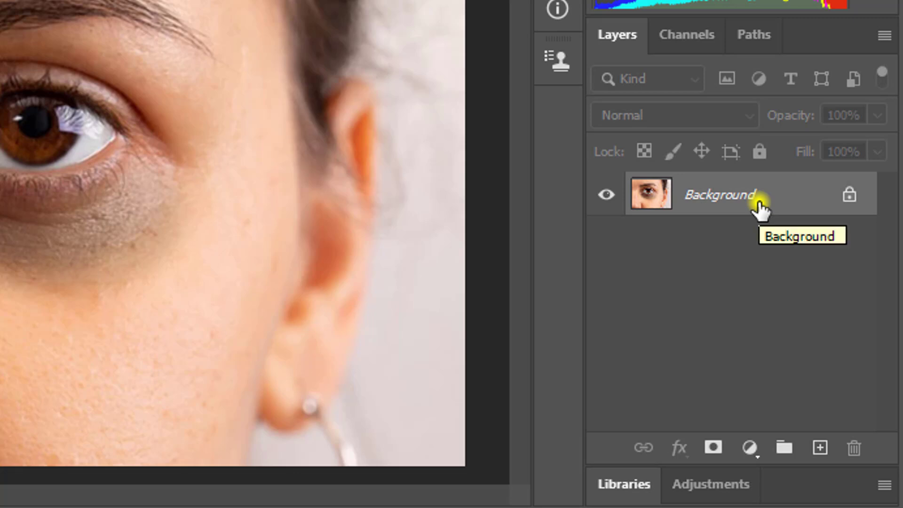
Duplicate the Background layer and apply a High Pass filter with a radius of 2.5 pixels to the copy
key(ctrl+j)
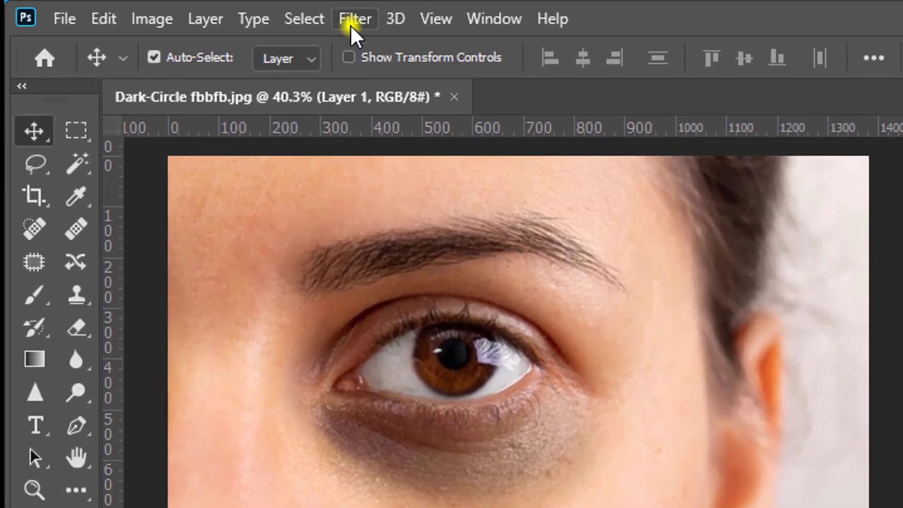
click(351, 21)
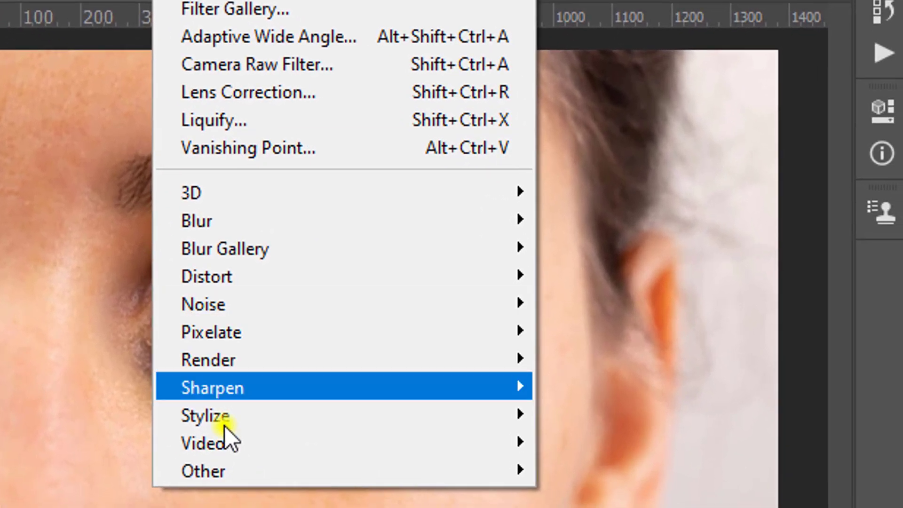
mouse_move(242, 476)
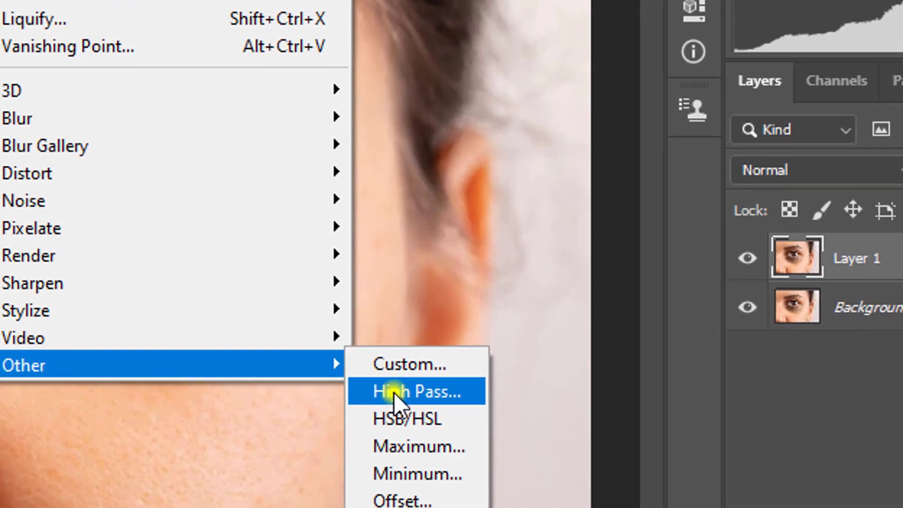
click(532, 460)
click(245, 336)
drag(246, 336, 199, 334)
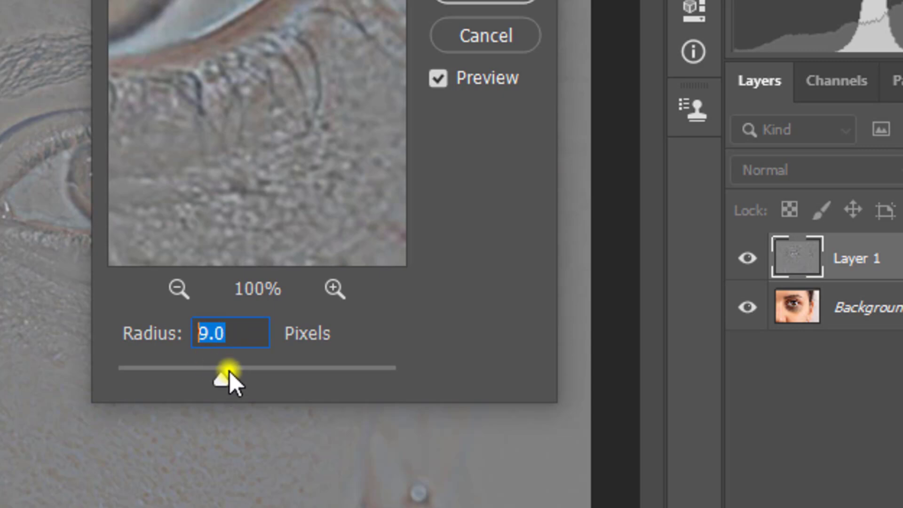
drag(222, 381, 157, 377)
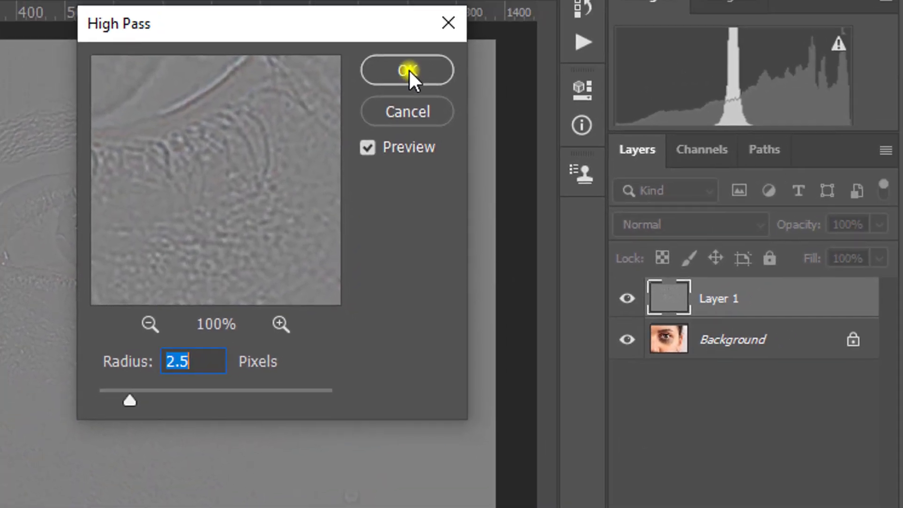
click(408, 69)
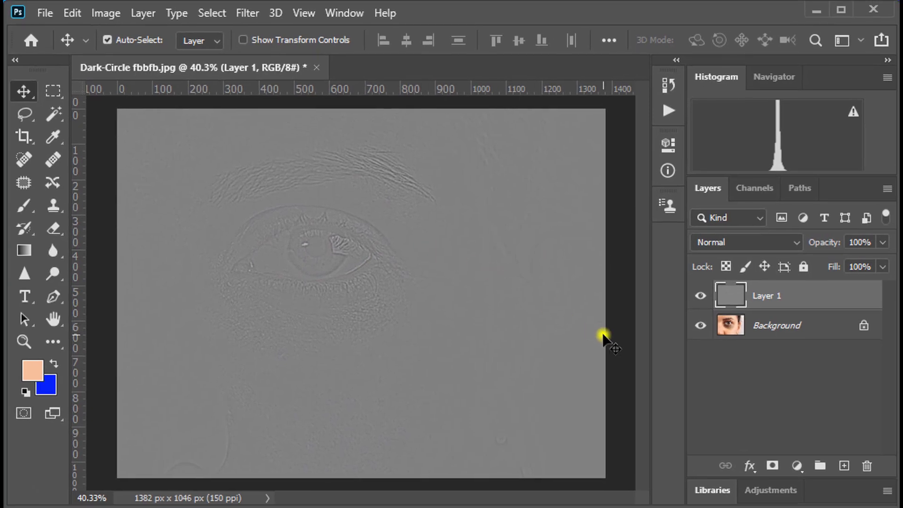
Hide the High Pass layer and make the Background layer active
click(702, 296)
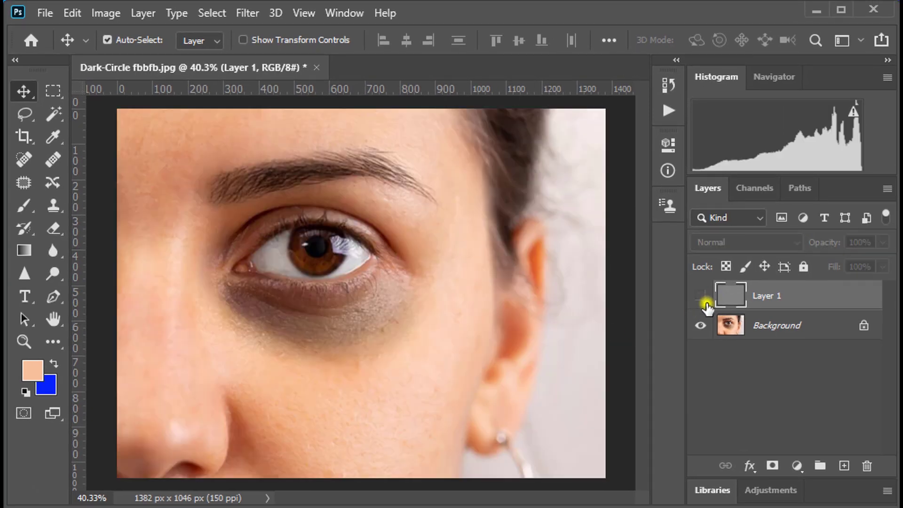
click(806, 327)
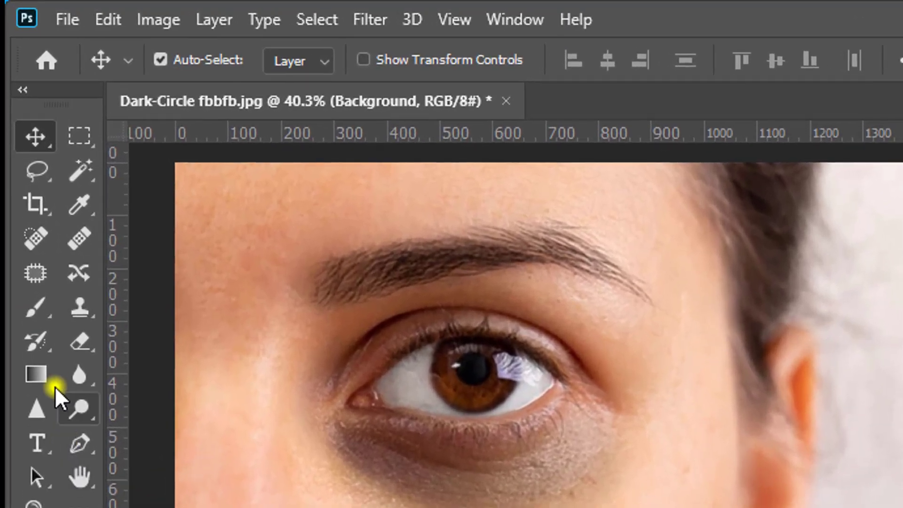
Set up the Brush tool with 58% hardness, 15% opacity, 30% flow and a size of 100 px
key(b)
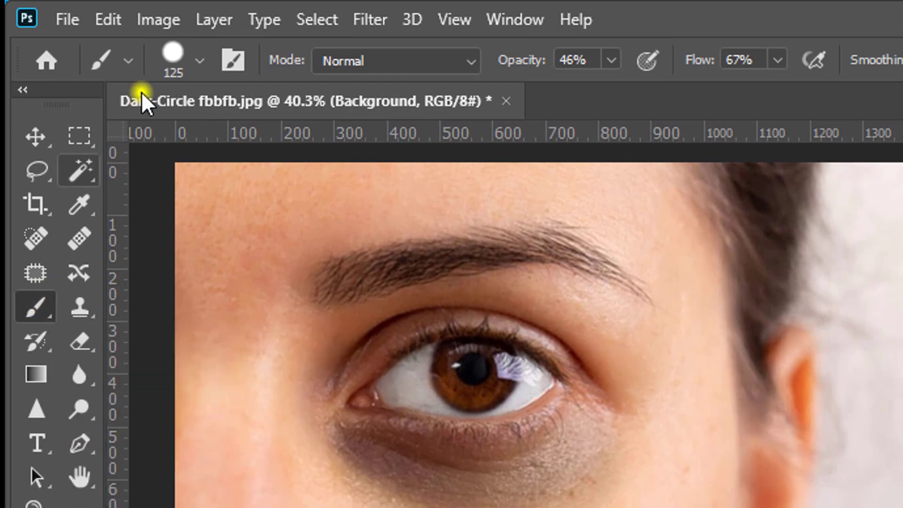
click(199, 61)
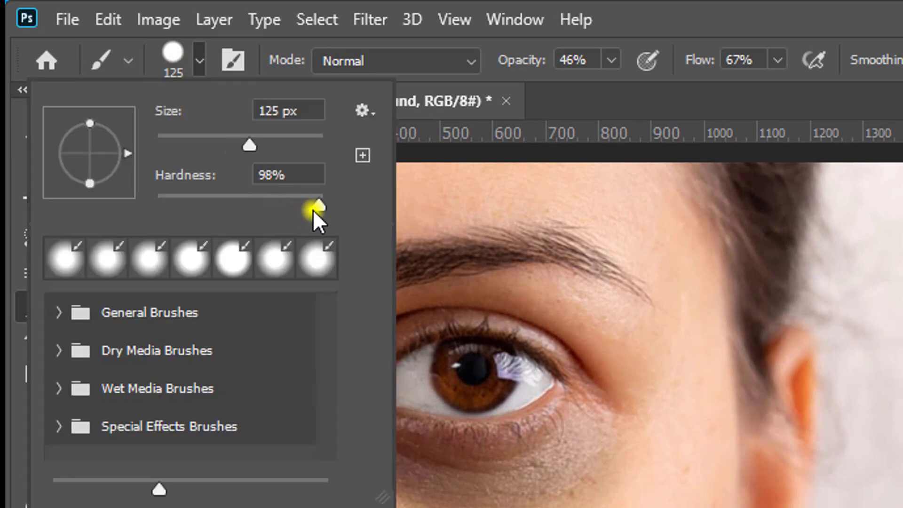
drag(313, 209, 254, 208)
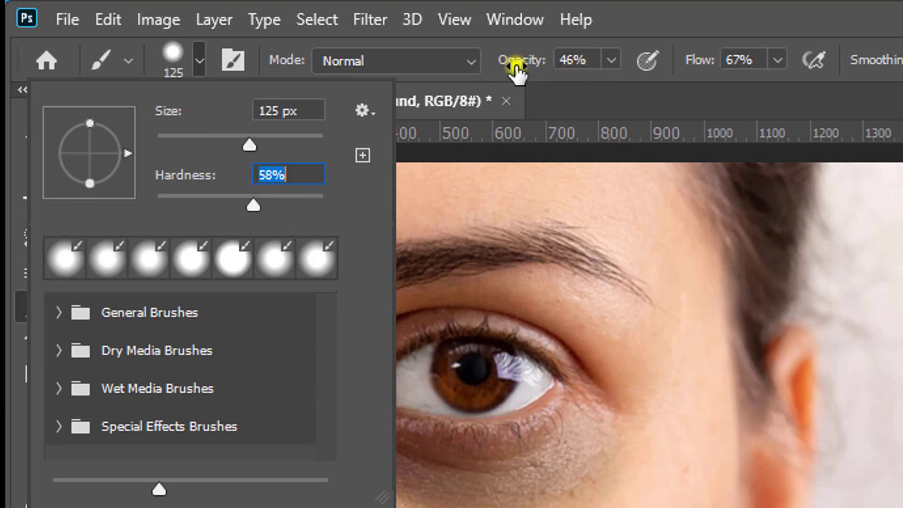
click(611, 60)
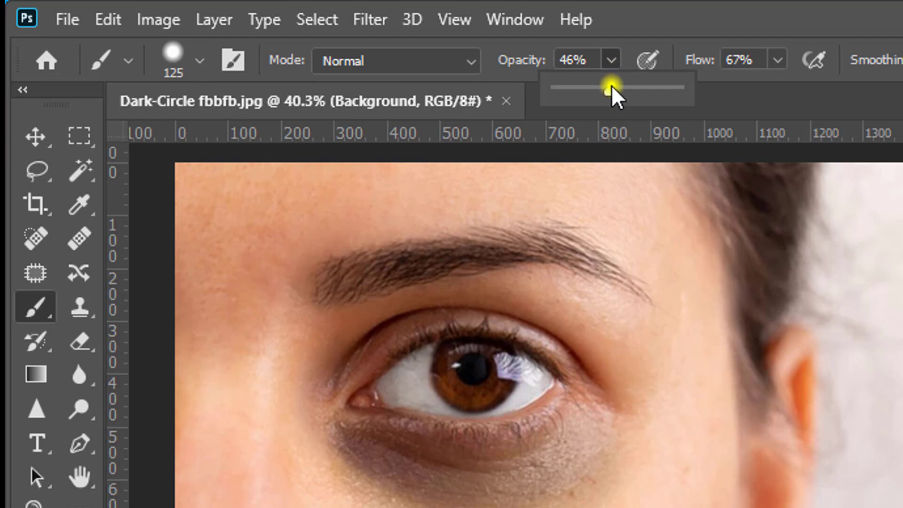
drag(610, 89, 580, 90)
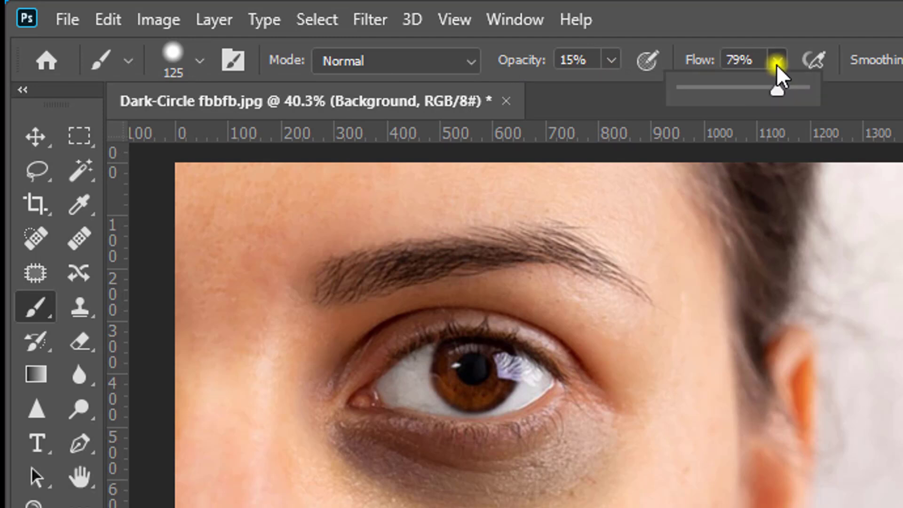
click(777, 63)
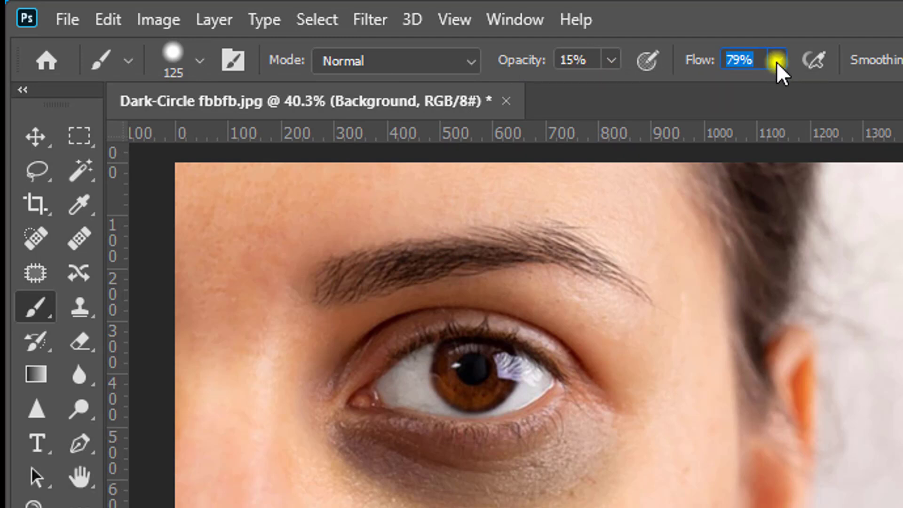
click(778, 63)
drag(777, 89, 719, 94)
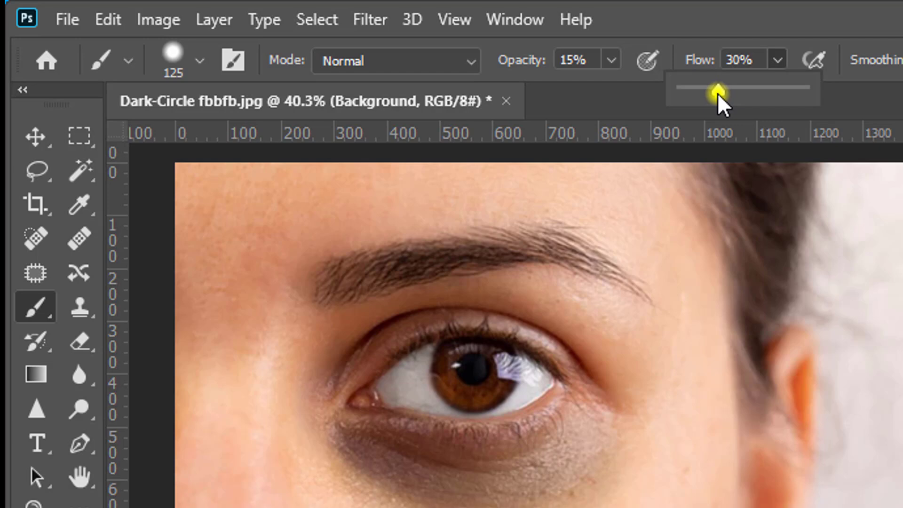
click(822, 40)
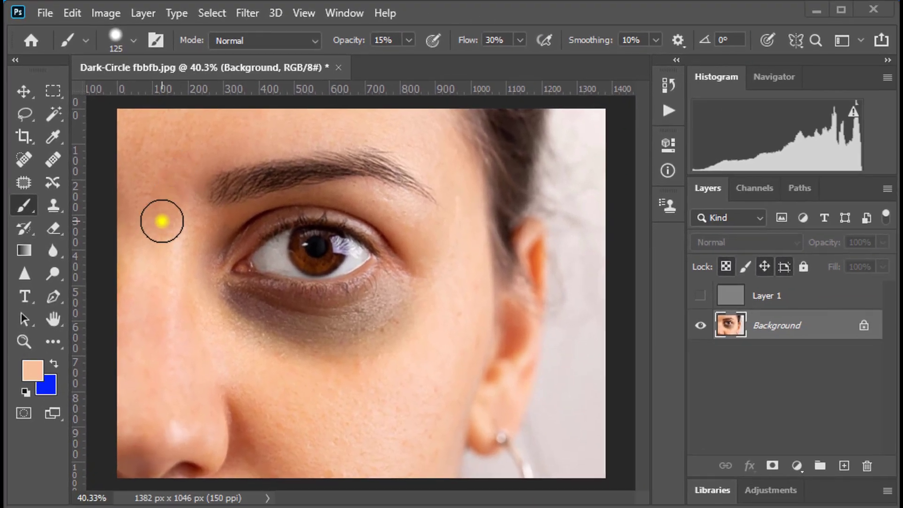
key(bracketleft)
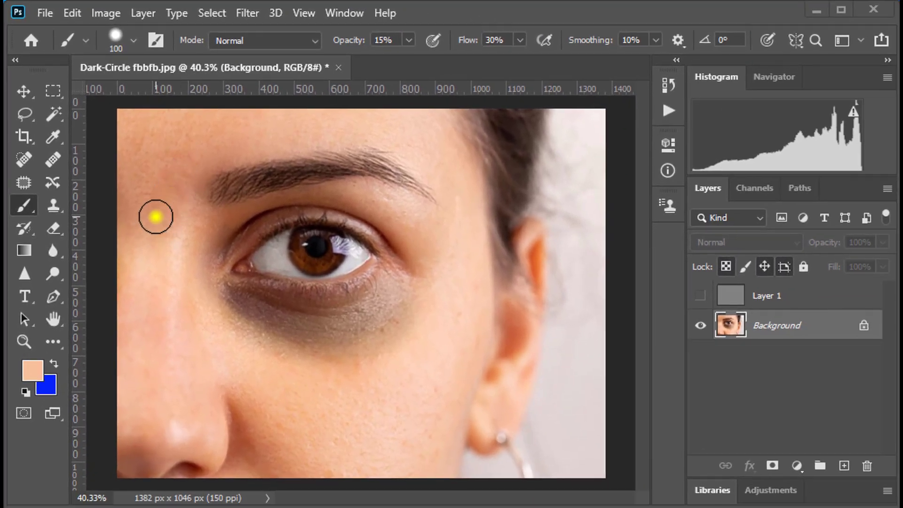
Paint over the dark circle under the eye on the Background layer, repeatedly sampling nearby skin tones as the brush colour
alt+click(170, 275)
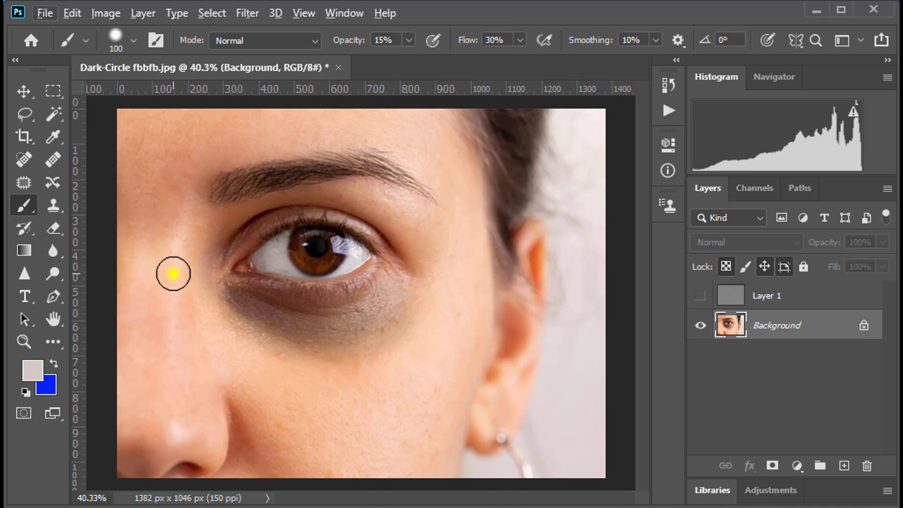
alt+click(311, 363)
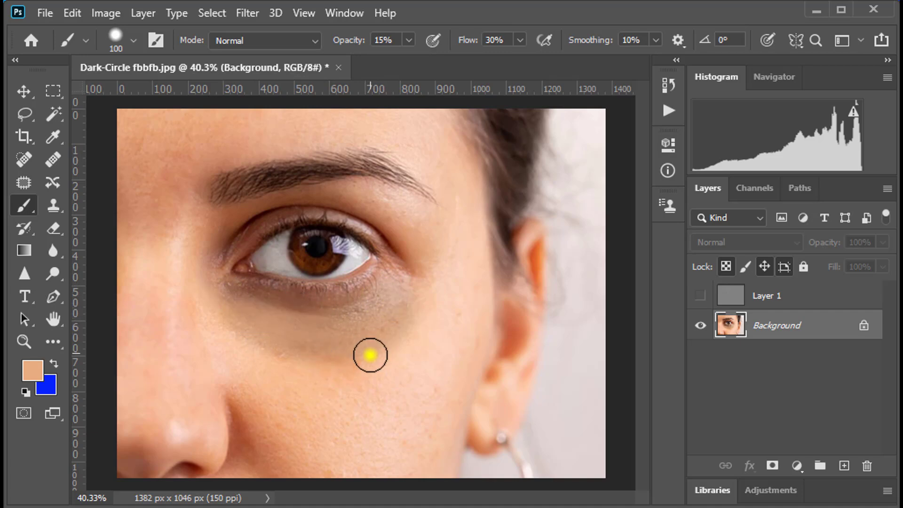
mouse_move(325, 323)
mouse_down()
mouse_move(369, 312)
mouse_move(337, 390)
mouse_move(382, 370)
mouse_move(405, 344)
mouse_move(397, 335)
mouse_move(379, 347)
mouse_move(336, 327)
mouse_move(384, 309)
mouse_move(381, 346)
mouse_move(395, 323)
mouse_move(378, 360)
mouse_move(410, 306)
mouse_move(384, 300)
mouse_up()
alt+click(383, 370)
alt+click(337, 327)
alt+click(382, 358)
alt+click(403, 298)
mouse_move(218, 288)
mouse_down()
mouse_move(298, 314)
mouse_move(263, 305)
mouse_move(337, 303)
mouse_up()
alt+click(243, 299)
drag(243, 299, 343, 295)
alt+click(266, 335)
mouse_move(267, 334)
mouse_down()
mouse_move(289, 287)
mouse_move(412, 256)
mouse_move(294, 298)
mouse_move(336, 297)
mouse_move(357, 284)
mouse_up()
alt+click(364, 328)
alt+click(367, 362)
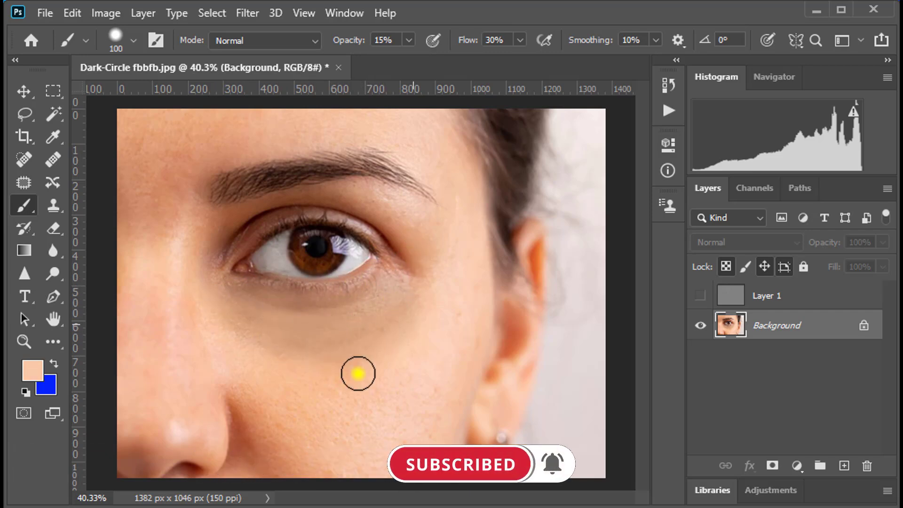
alt+click(255, 348)
mouse_move(253, 297)
mouse_down()
mouse_move(317, 328)
mouse_move(306, 303)
mouse_move(417, 296)
mouse_move(232, 307)
mouse_move(417, 319)
mouse_move(299, 327)
mouse_up()
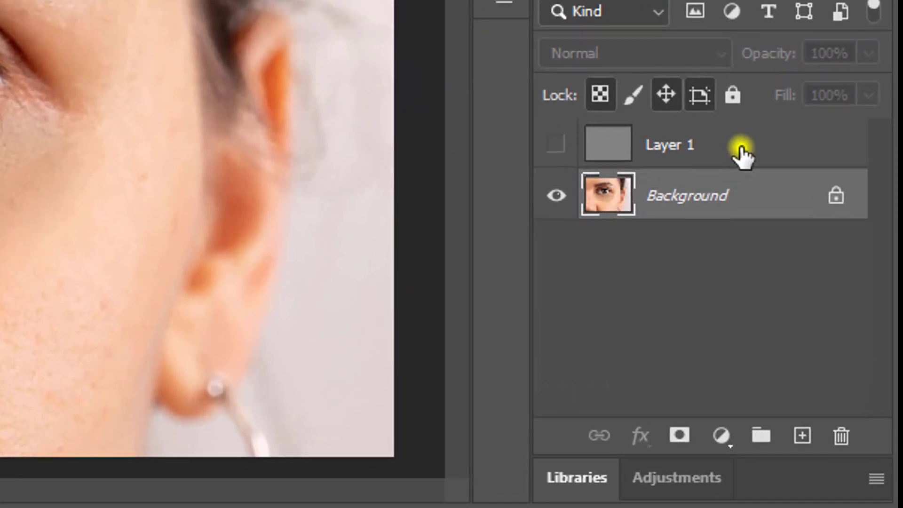
Show the High Pass layer again and set its blend mode to Linear Light
click(742, 152)
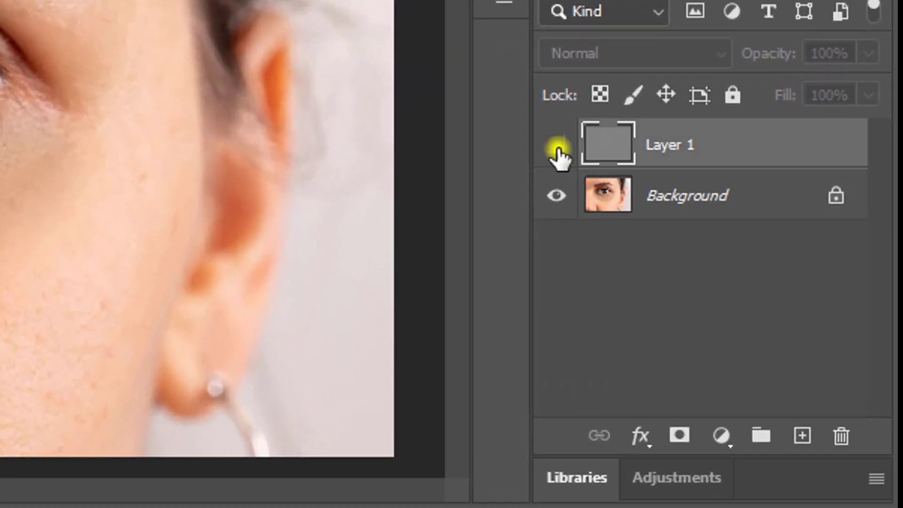
click(559, 153)
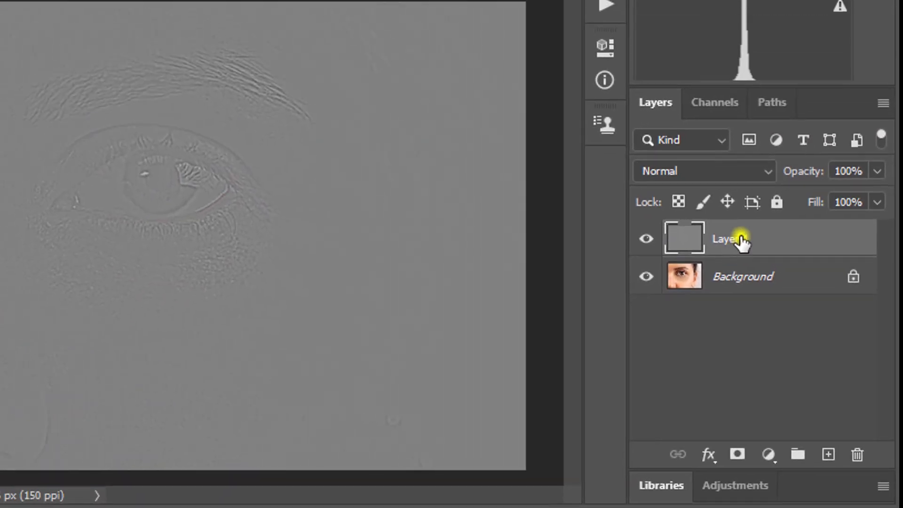
click(767, 172)
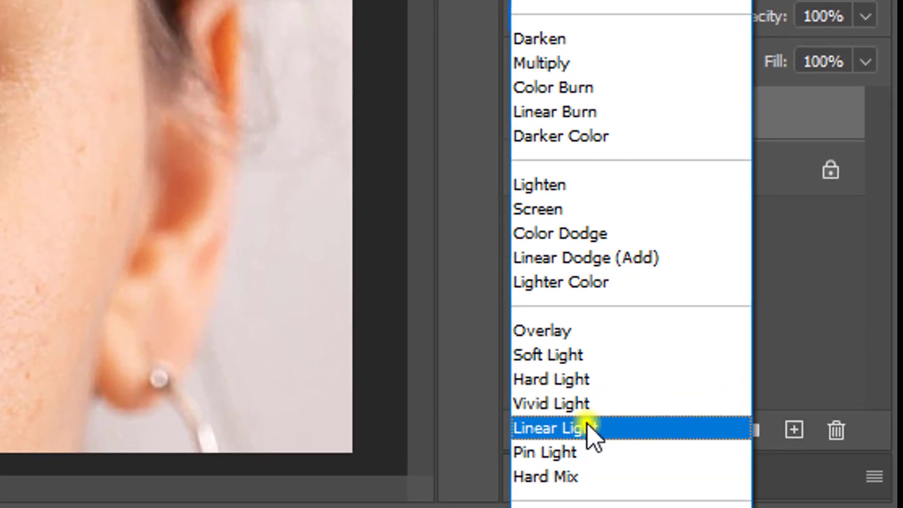
click(625, 436)
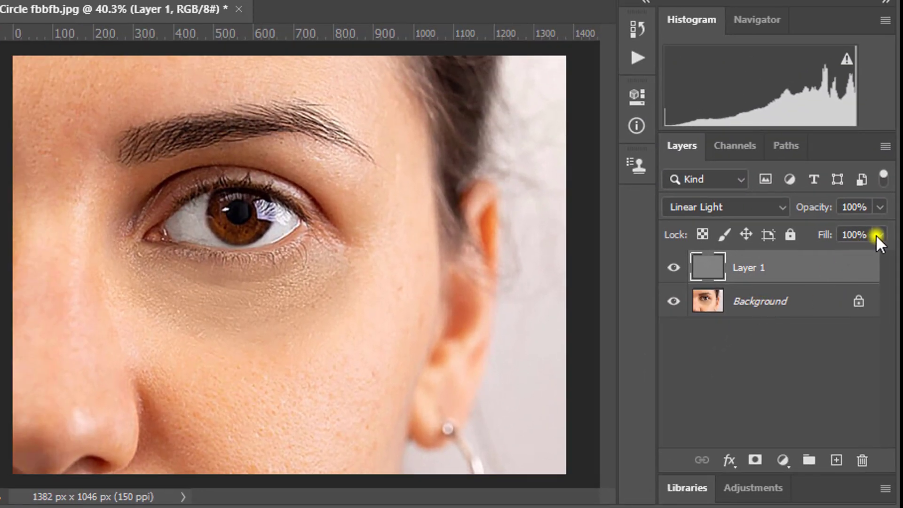
Reduce the fill of the High Pass layer to 45%
click(877, 235)
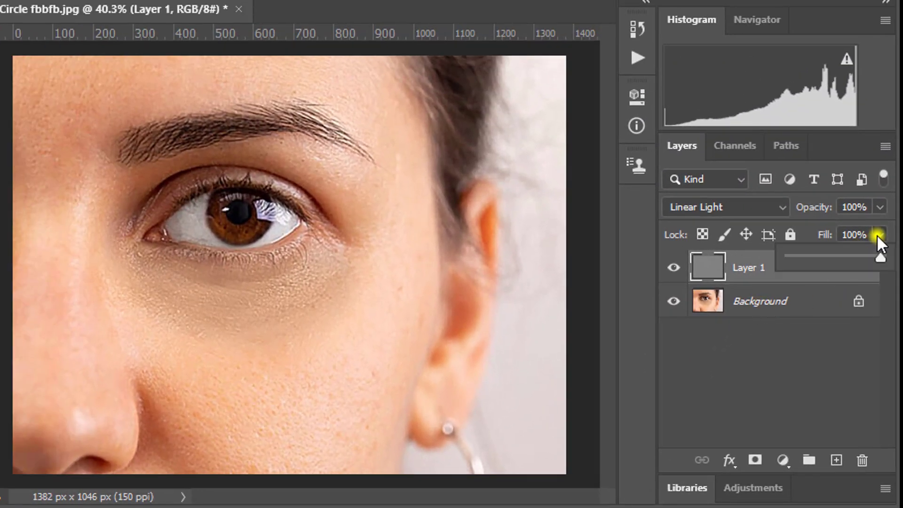
drag(879, 256, 820, 258)
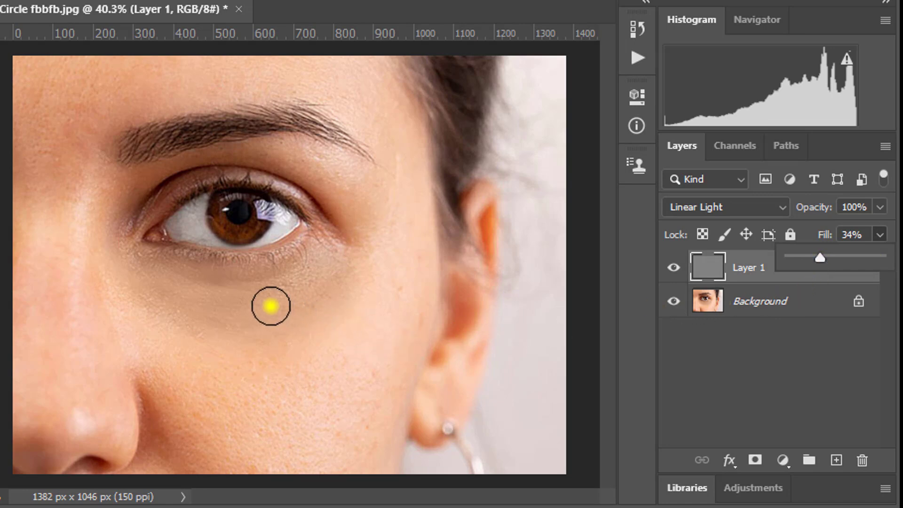
drag(820, 257, 831, 260)
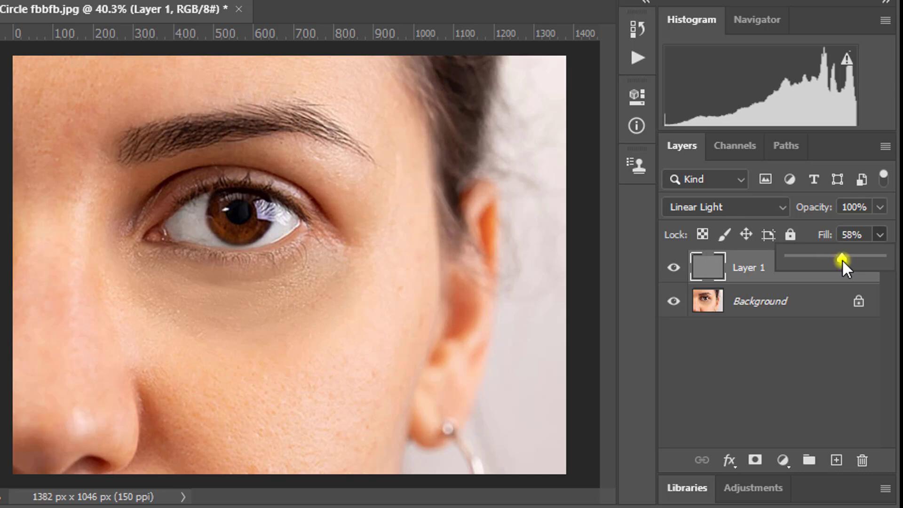
drag(835, 260, 831, 259)
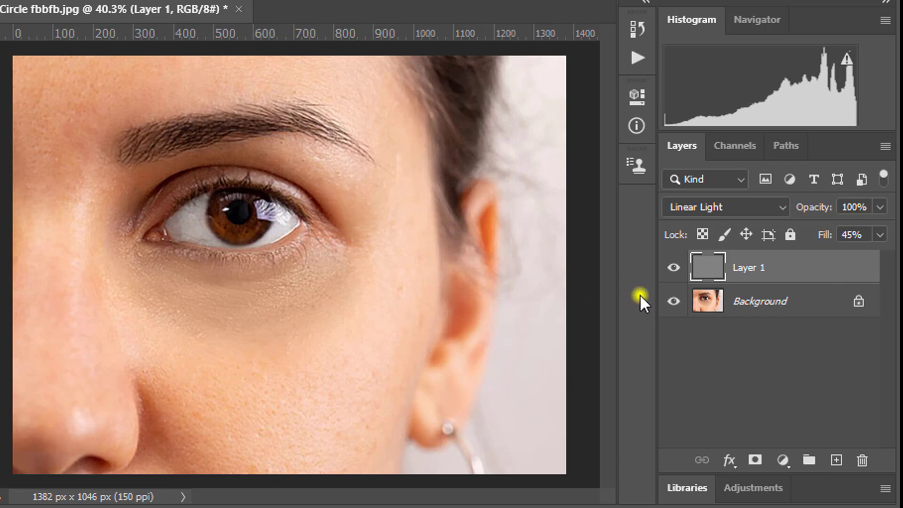